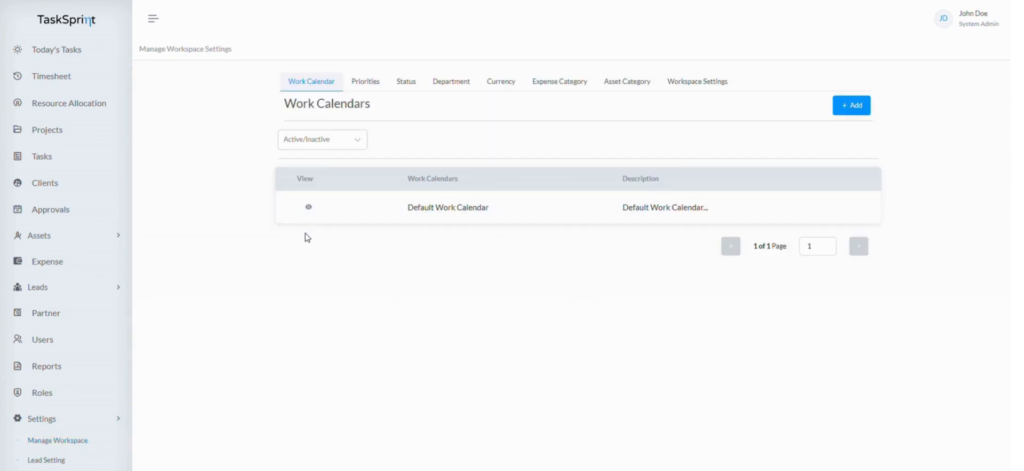
- Open the Default Work Calendar's details and review its start time, working days and work hours
{"action": "left_click", "coordinate": [309, 209]}
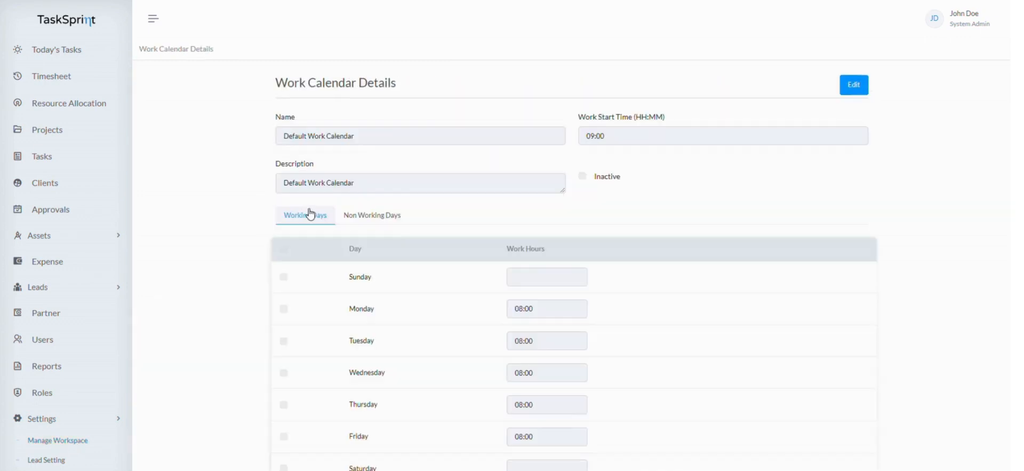
{"action": "scroll", "coordinate": [646, 231], "scroll_direction": "down", "scroll_amount": 1}
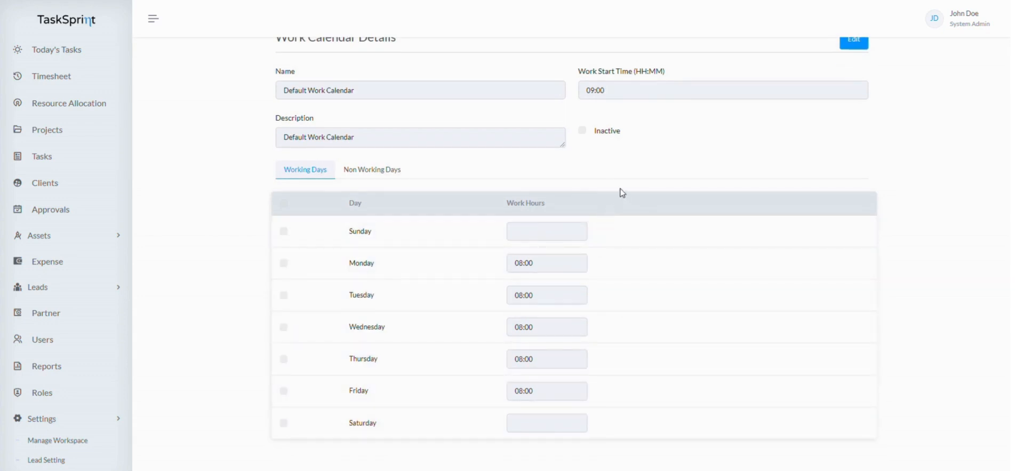
{"action": "scroll", "coordinate": [621, 192], "scroll_direction": "up", "scroll_amount": 1}
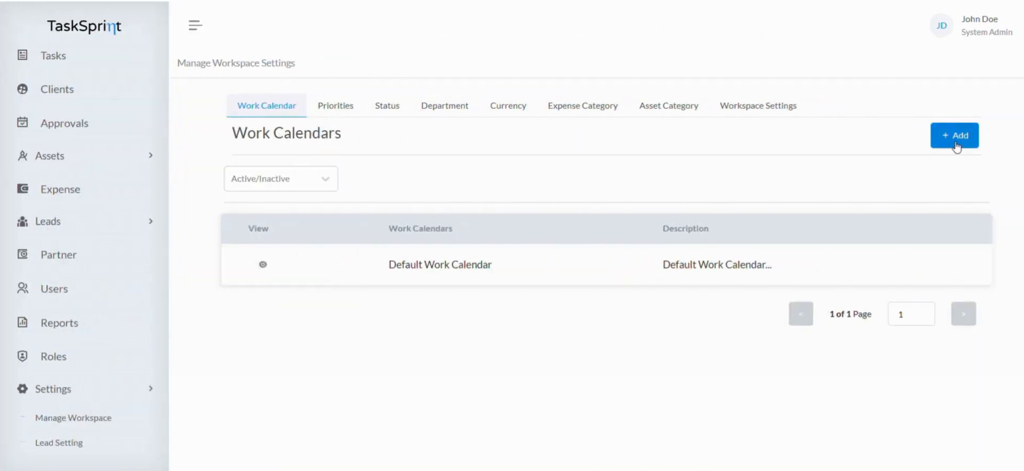
- Start a new work calendar named "demo" with a work start time of 09:00
{"action": "left_click", "coordinate": [957, 137]}
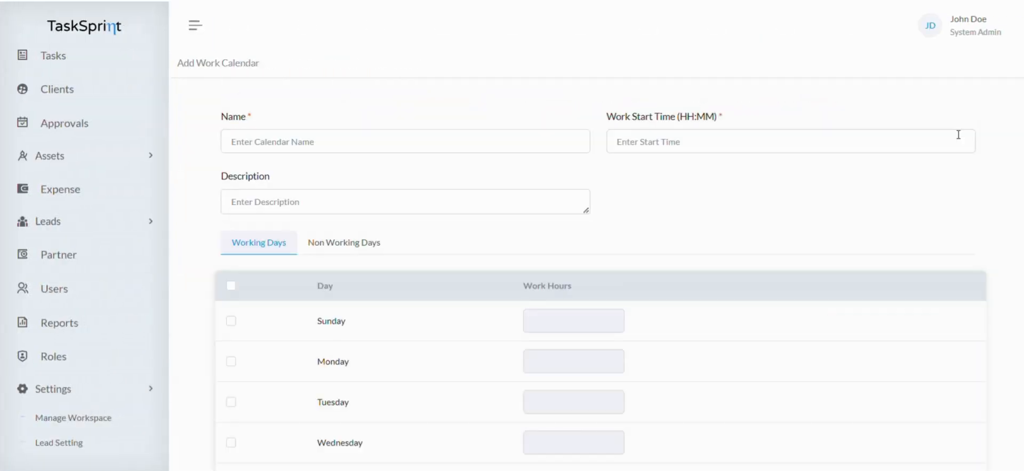
{"action": "left_click", "coordinate": [422, 137]}
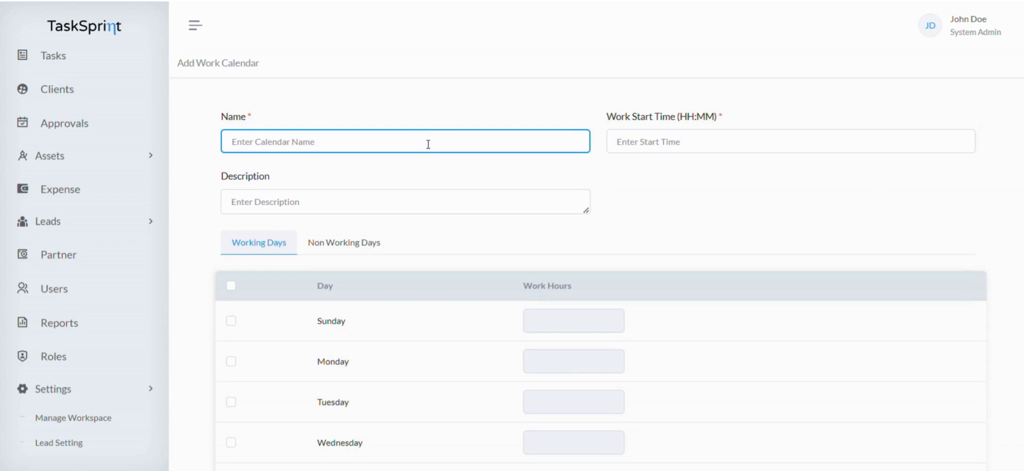
{"action": "type", "text": "demo"}
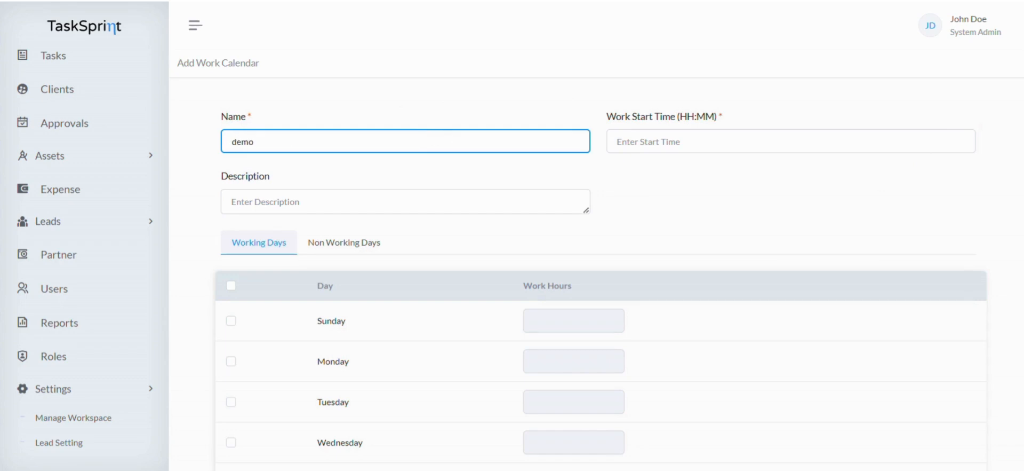
{"action": "left_click", "coordinate": [655, 144]}
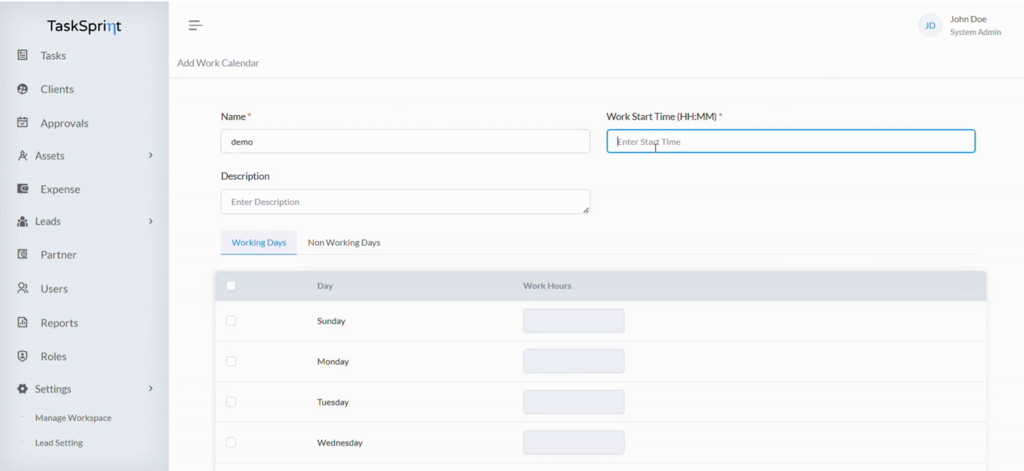
{"action": "type", "text": "09:00"}
- Mark Monday, Tuesday and Wednesday as working days in the new calendar with the default 8:00 work hours
{"action": "scroll", "coordinate": [499, 233], "scroll_direction": "down", "scroll_amount": 4}
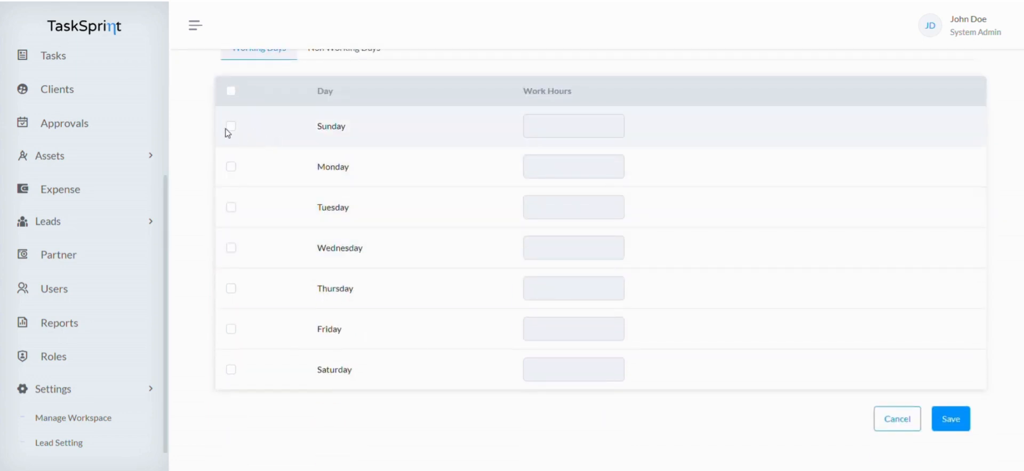
{"action": "left_click", "coordinate": [233, 168]}
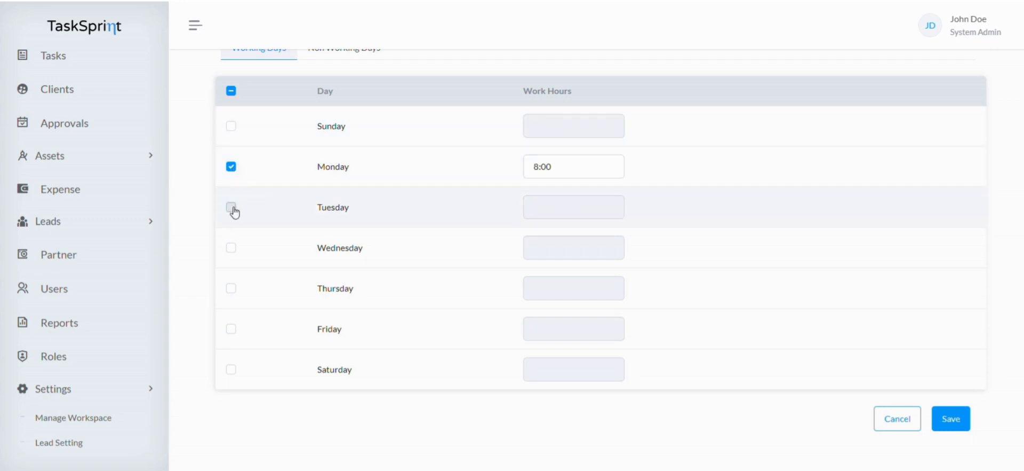
{"action": "left_click", "coordinate": [232, 209]}
{"action": "left_click", "coordinate": [231, 248]}
- Add 22-May-2024 as a non-working day described as "voting" and save the work calendar
{"action": "scroll", "coordinate": [283, 229], "scroll_direction": "up", "scroll_amount": 4}
{"action": "left_click", "coordinate": [337, 243]}
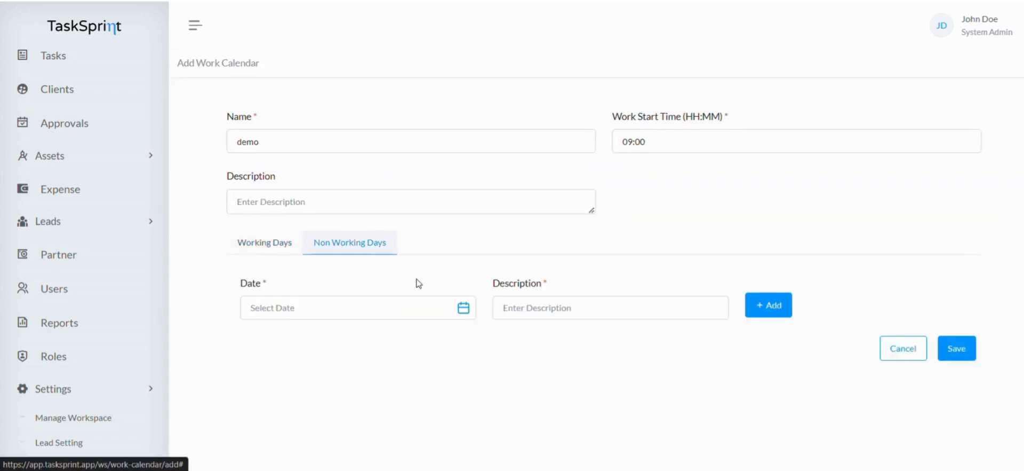
{"action": "left_click", "coordinate": [386, 309]}
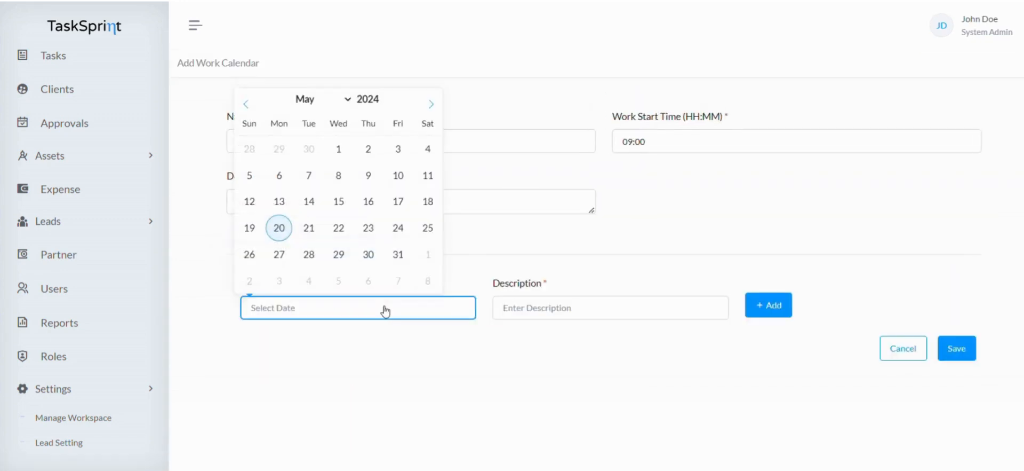
{"action": "left_click", "coordinate": [338, 228]}
{"action": "left_click", "coordinate": [555, 312]}
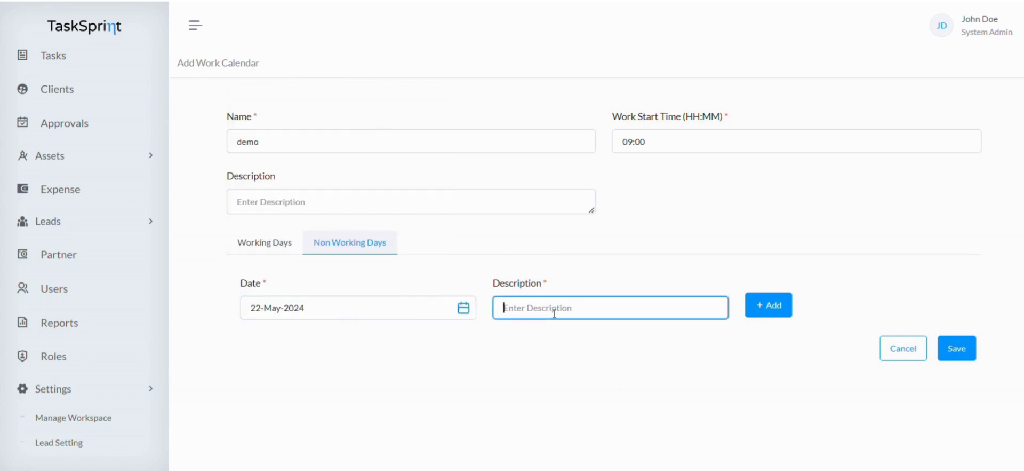
{"action": "type", "text": "voting"}
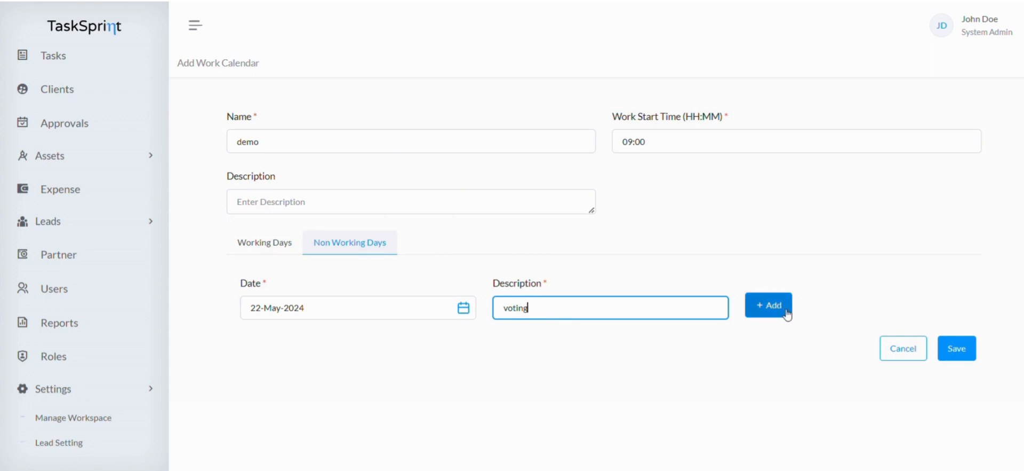
{"action": "left_click", "coordinate": [808, 317]}
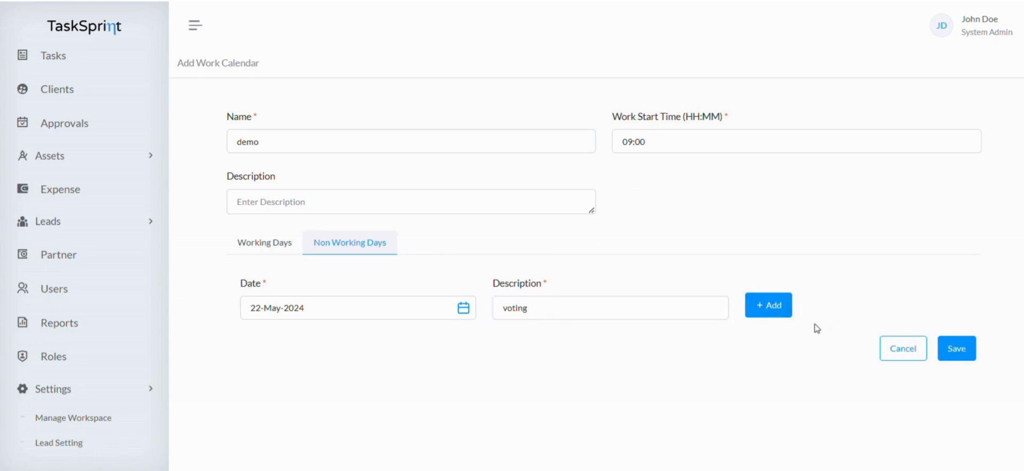
{"action": "left_click", "coordinate": [768, 310]}
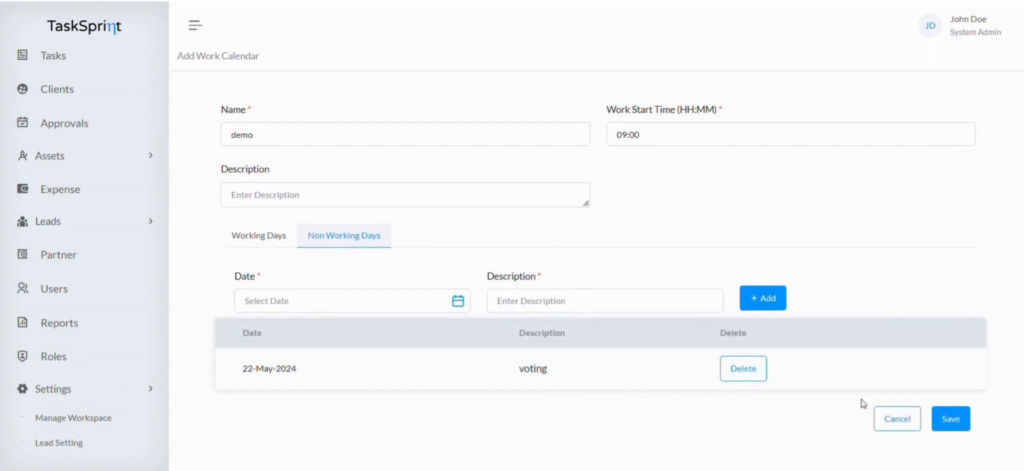
{"action": "left_click", "coordinate": [952, 421]}
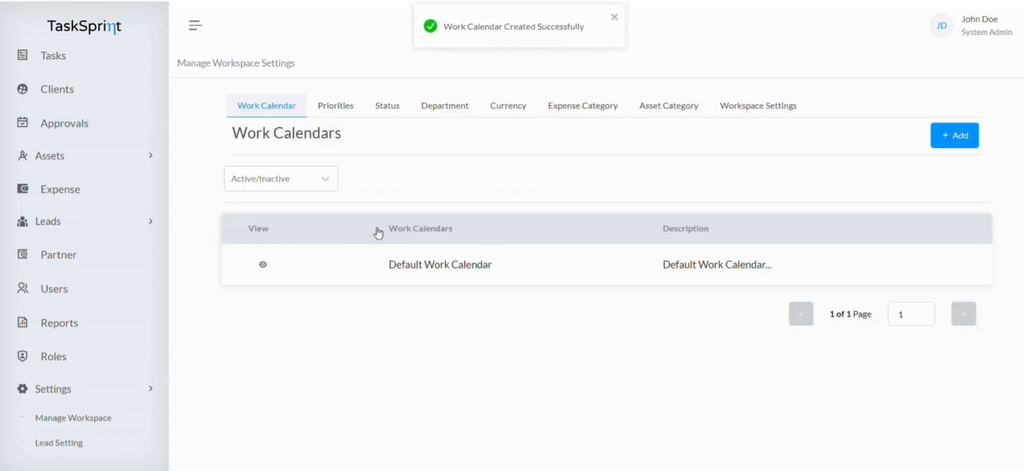
- Add a new priority named "Important" to the workspace
{"action": "left_click", "coordinate": [357, 82]}
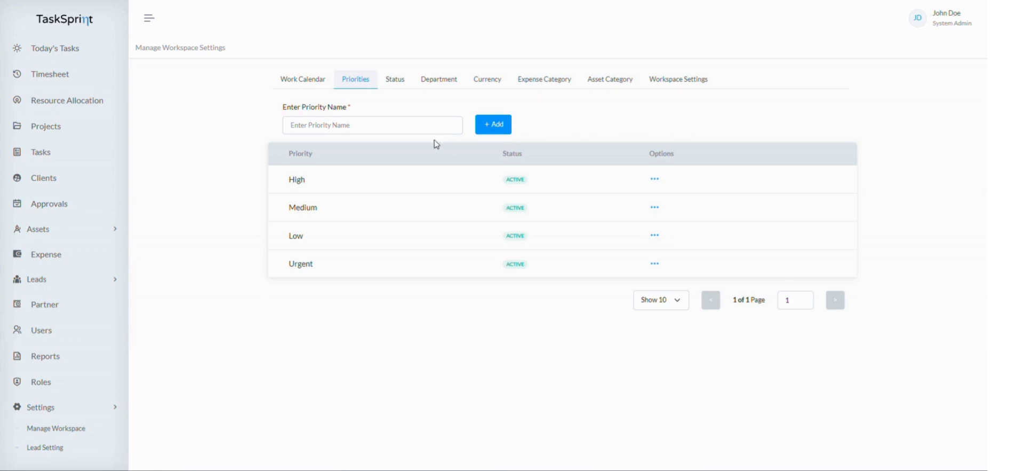
{"action": "left_click", "coordinate": [416, 124]}
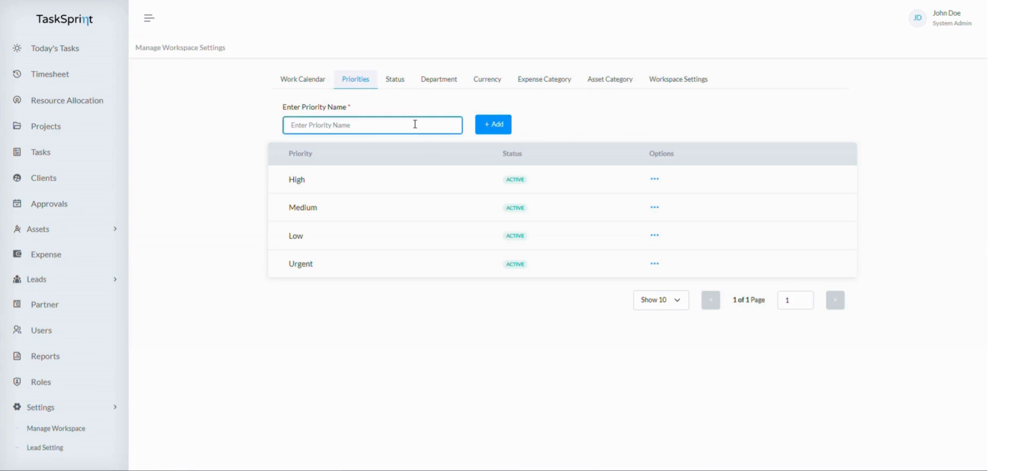
{"action": "type", "text": "Important"}
{"action": "left_click", "coordinate": [493, 125]}
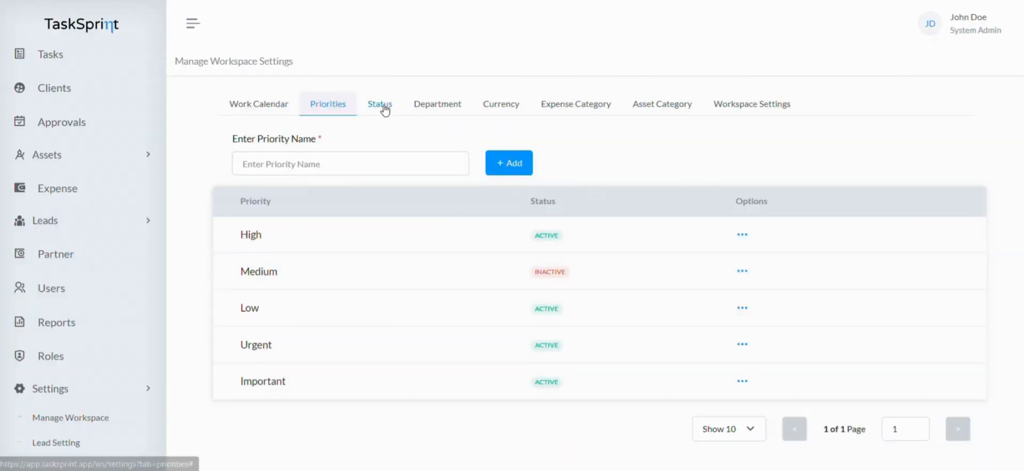
- View the workspace's status list and add a new department named "Testing"
{"action": "left_click", "coordinate": [385, 109]}
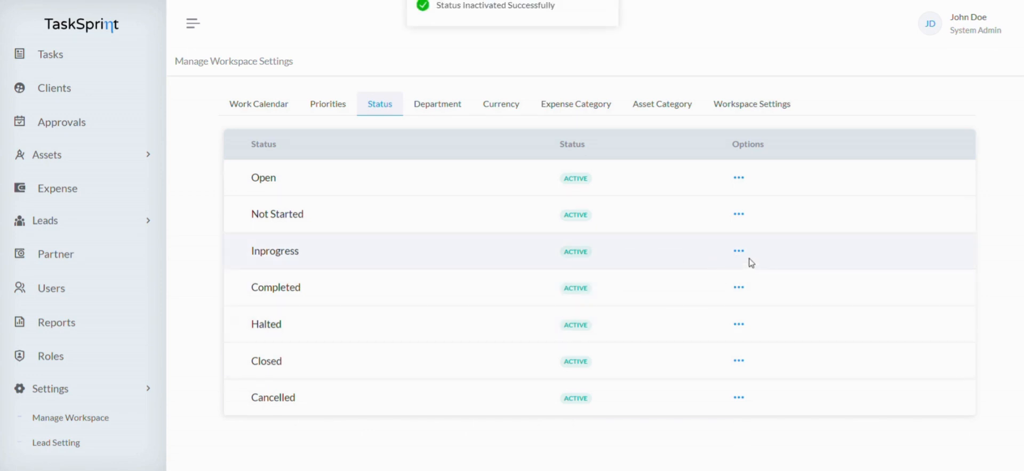
{"action": "left_click", "coordinate": [434, 103]}
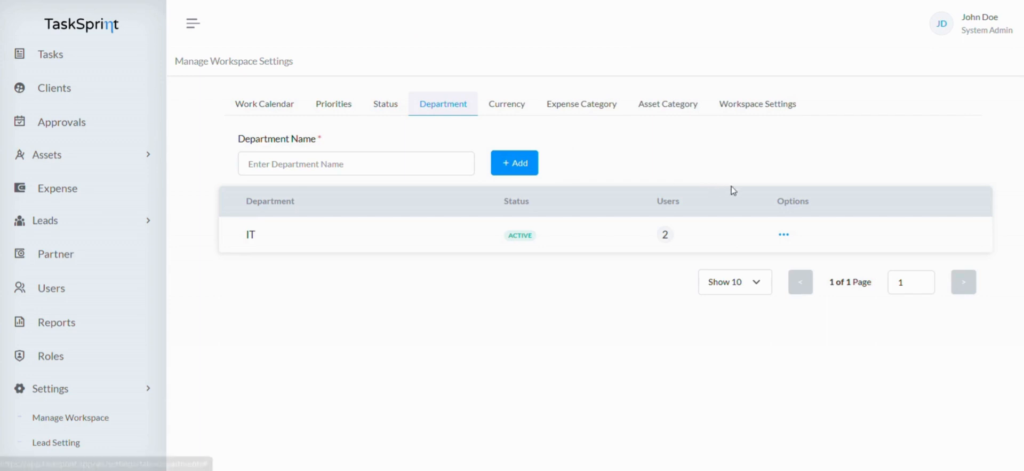
{"action": "left_click", "coordinate": [431, 160]}
{"action": "type", "text": "T"}
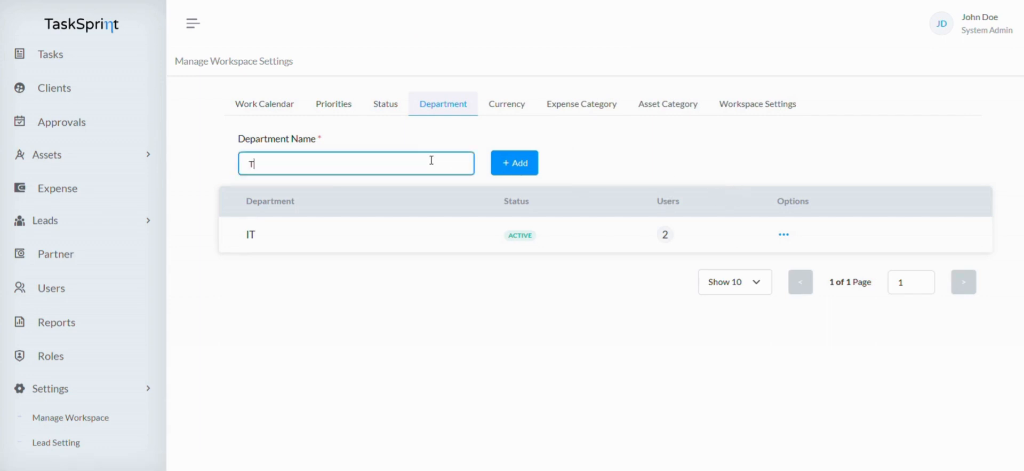
{"action": "type", "text": "esting"}
{"action": "left_click", "coordinate": [521, 163]}
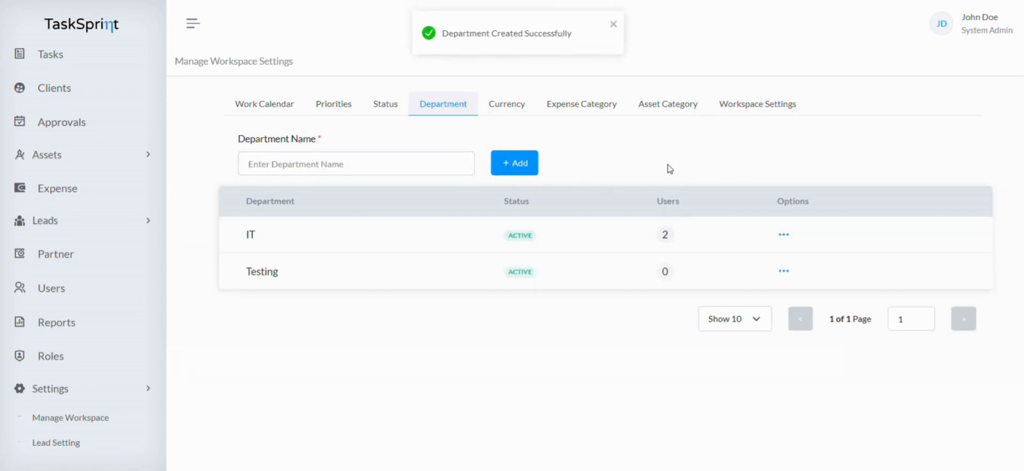
- Check which users are members of the IT department and close the member list
{"action": "left_click", "coordinate": [665, 234]}
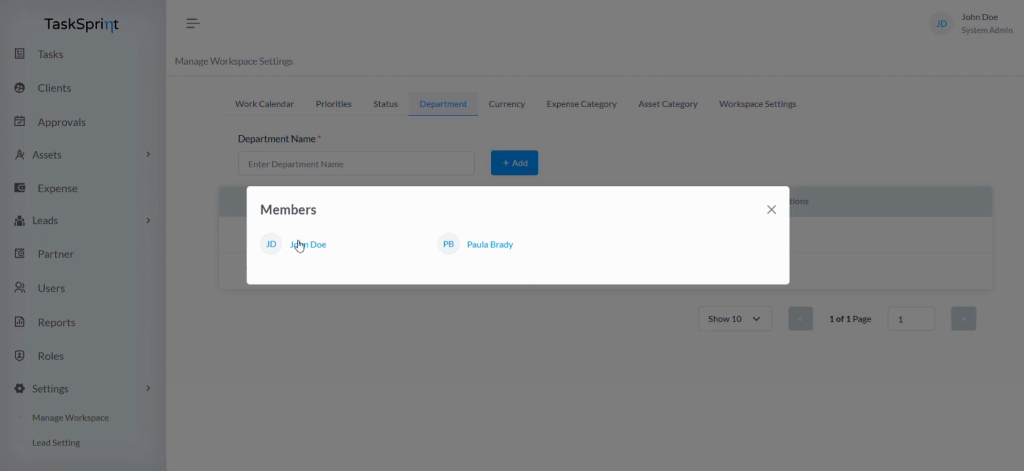
{"action": "left_click", "coordinate": [771, 210]}
- Add PLN - Polish Zloty to the workspace's currencies
{"action": "left_click", "coordinate": [507, 105]}
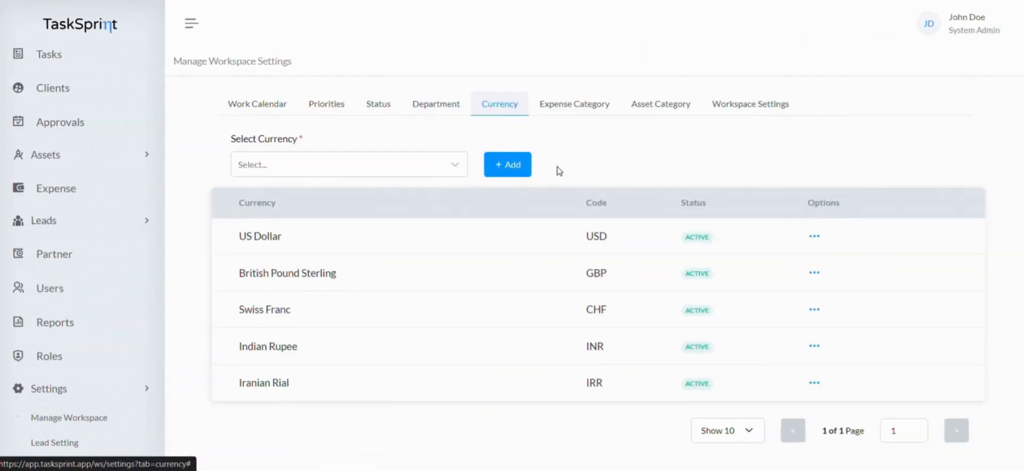
{"action": "left_click", "coordinate": [368, 168]}
{"action": "scroll", "coordinate": [344, 284], "scroll_direction": "down", "scroll_amount": 6}
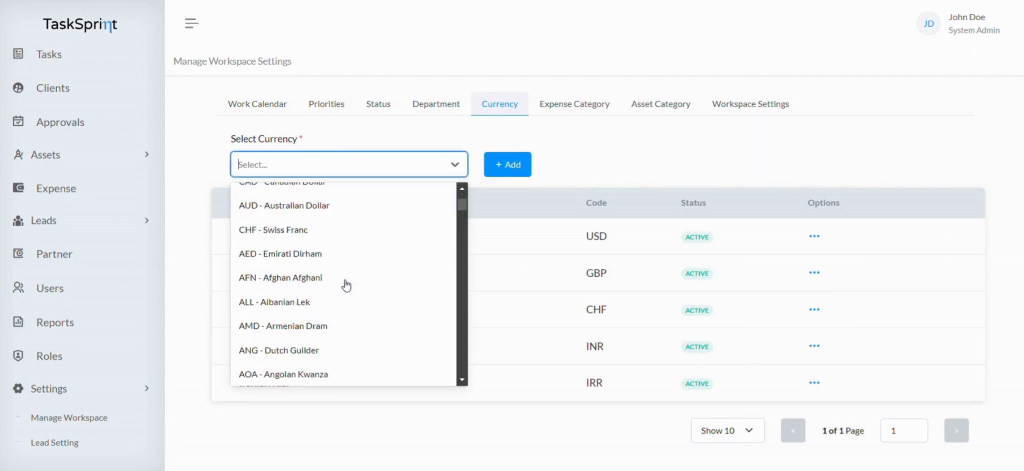
{"action": "scroll", "coordinate": [347, 277], "scroll_direction": "up", "scroll_amount": 6}
{"action": "scroll", "coordinate": [345, 277], "scroll_direction": "down", "scroll_amount": 20}
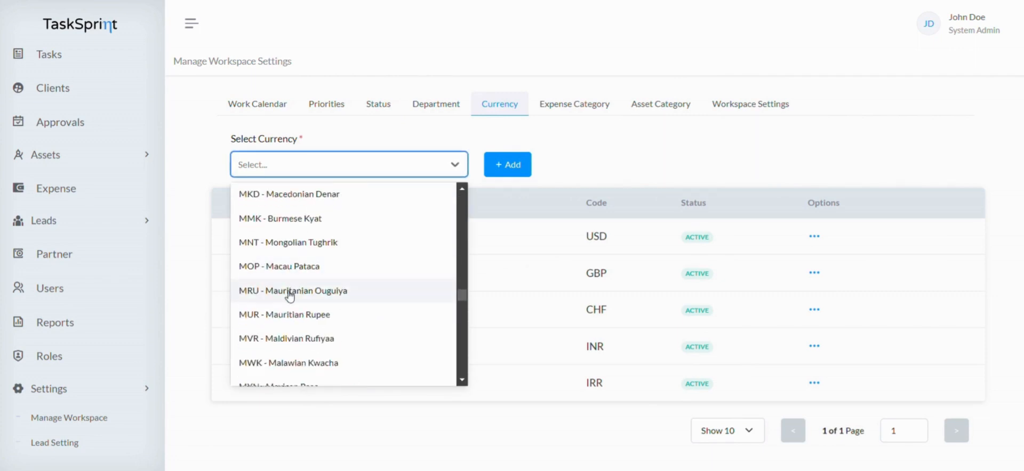
{"action": "scroll", "coordinate": [293, 331], "scroll_direction": "down", "scroll_amount": 8}
{"action": "scroll", "coordinate": [292, 342], "scroll_direction": "down", "scroll_amount": 2}
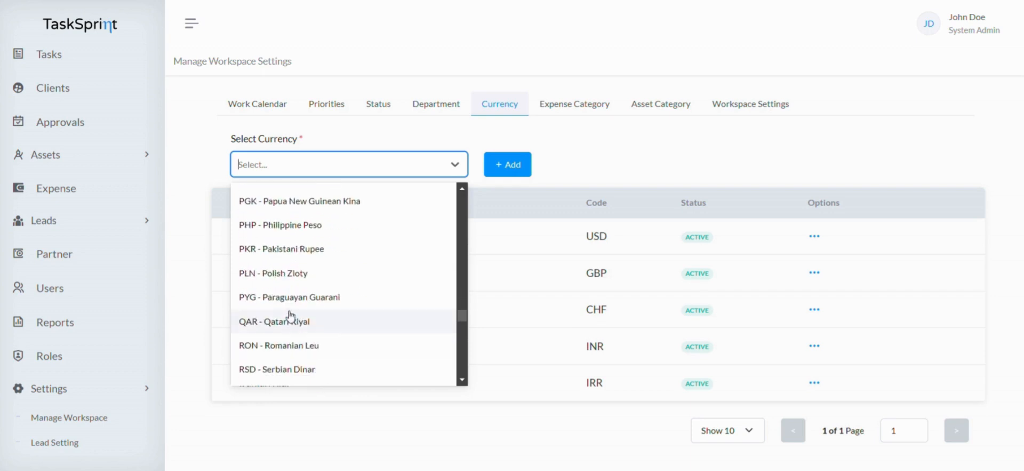
{"action": "left_click", "coordinate": [288, 275]}
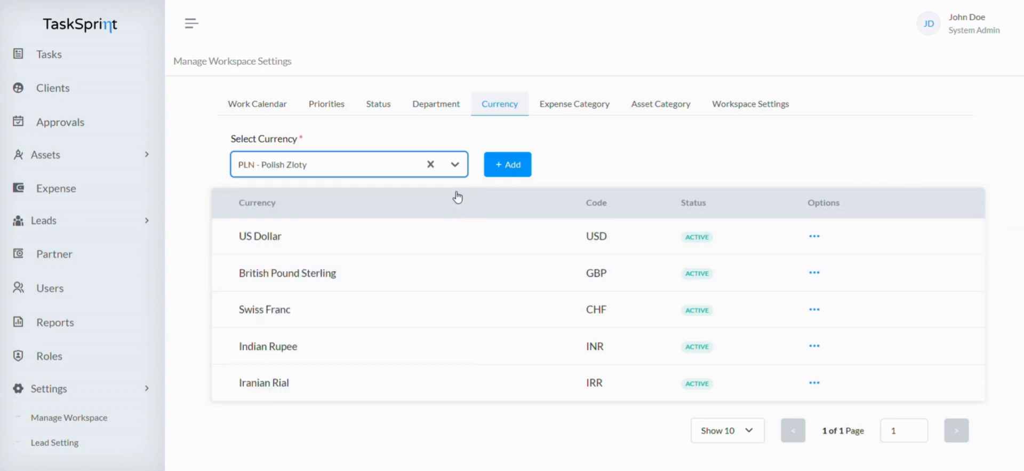
{"action": "left_click", "coordinate": [494, 165]}
- Create an expense category named "Insurance" and save it
{"action": "left_click", "coordinate": [550, 109]}
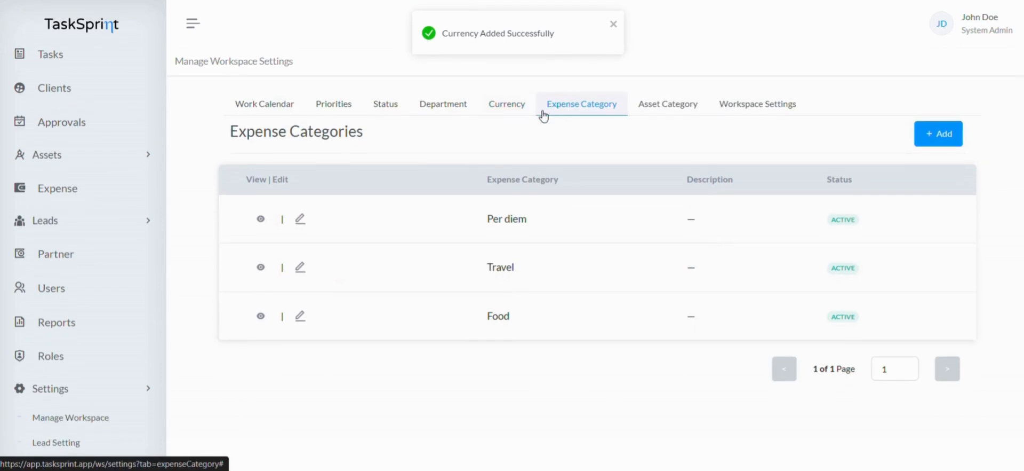
{"action": "left_click", "coordinate": [938, 134]}
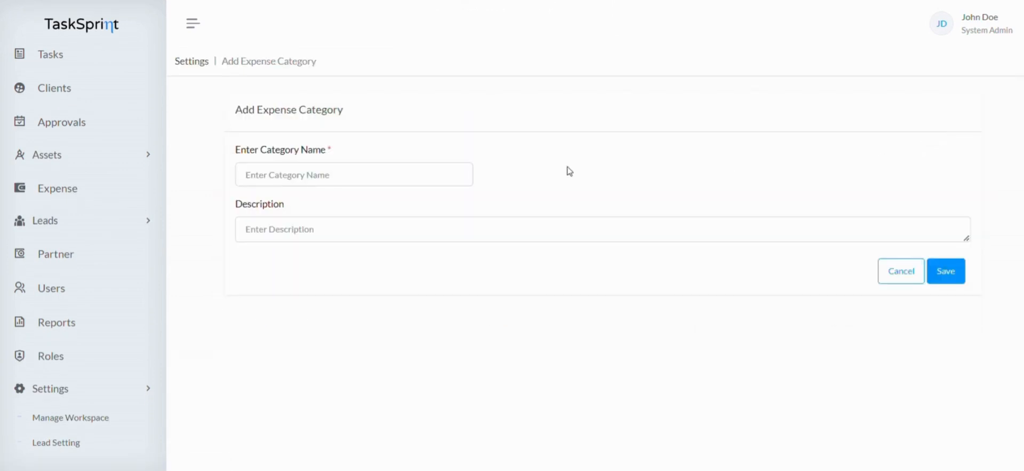
{"action": "left_click", "coordinate": [360, 175]}
{"action": "type", "text": "Insuranc"}
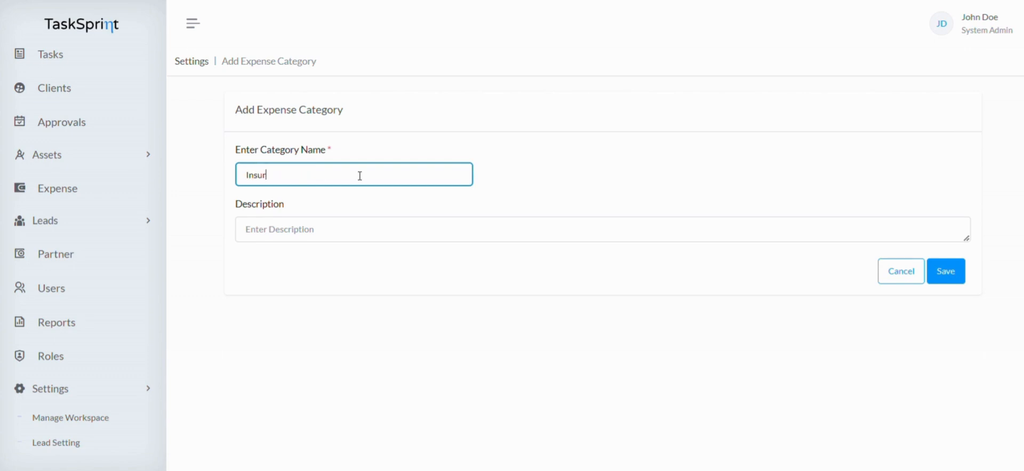
{"action": "type", "text": "e"}
{"action": "left_click", "coordinate": [951, 275]}
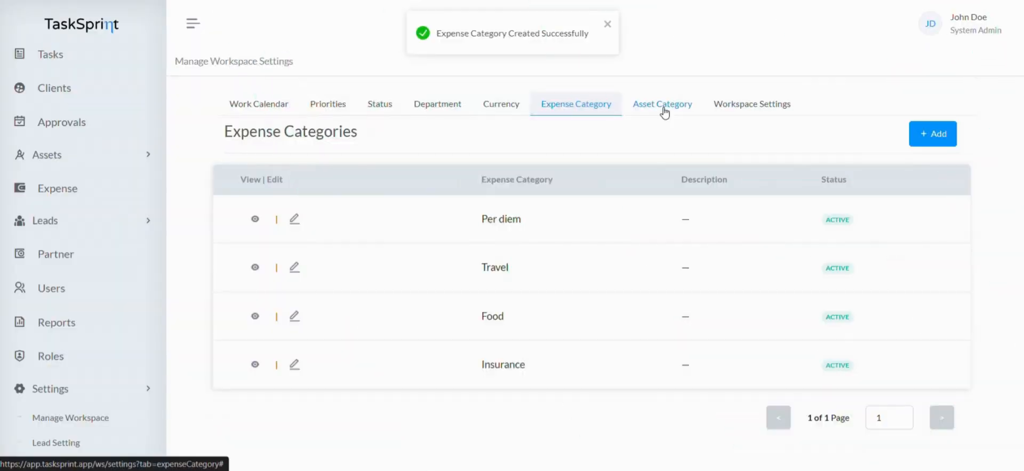
- Add an asset category named "Supplements" to the workspace
{"action": "left_click", "coordinate": [663, 107]}
{"action": "scroll", "coordinate": [381, 286], "scroll_direction": "down", "scroll_amount": 1}
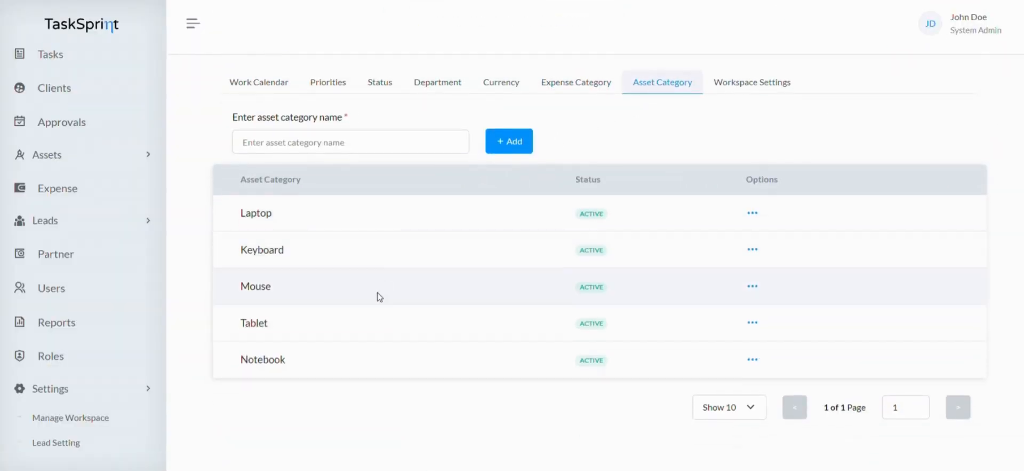
{"action": "left_click", "coordinate": [351, 140]}
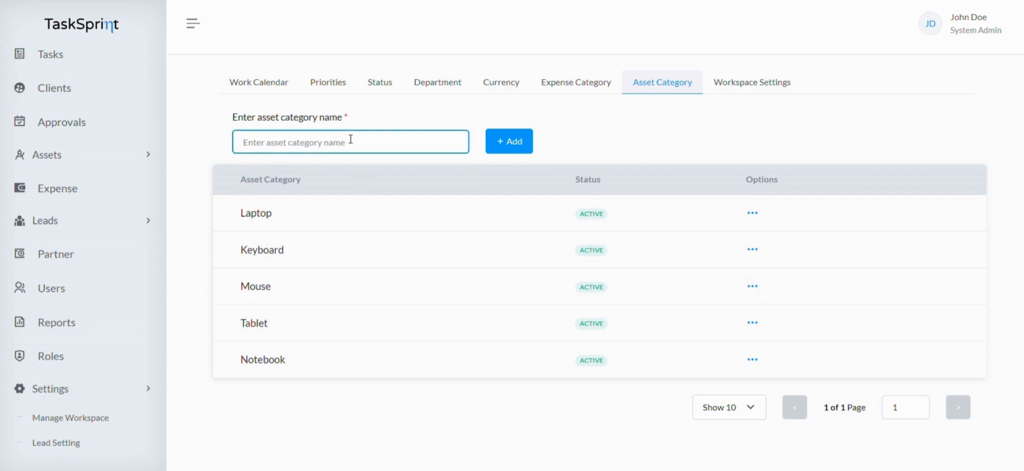
{"action": "type", "text": "Supplements"}
{"action": "left_click", "coordinate": [523, 144]}
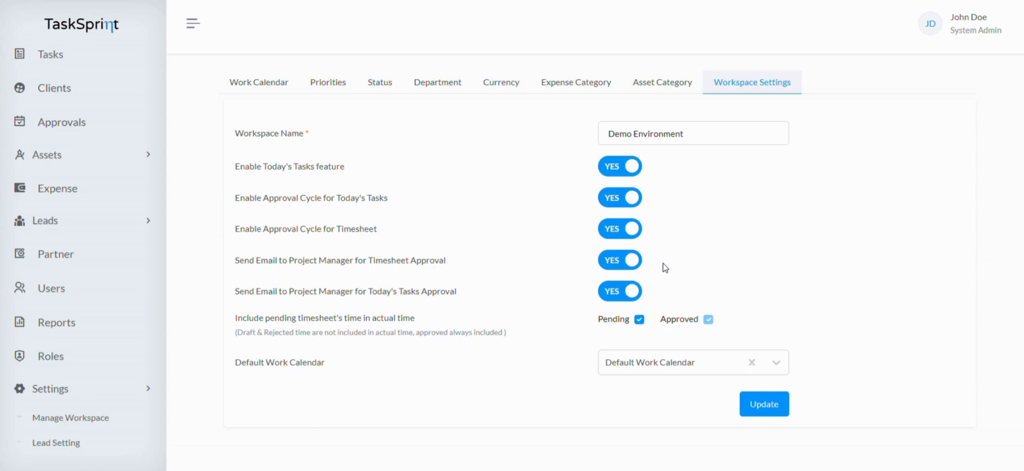
- Set the workspace's default work calendar to Default Work Calendar and update the workspace settings
{"action": "left_click", "coordinate": [667, 363]}
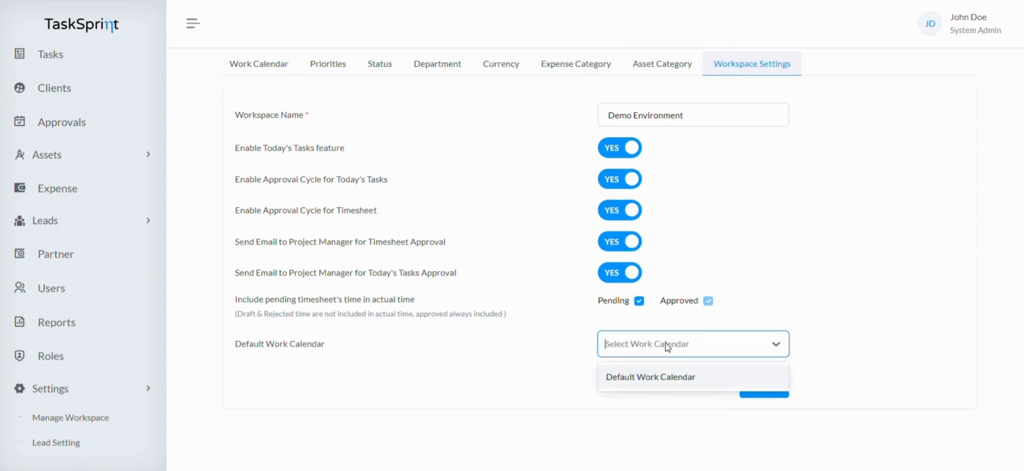
{"action": "left_click", "coordinate": [663, 378]}
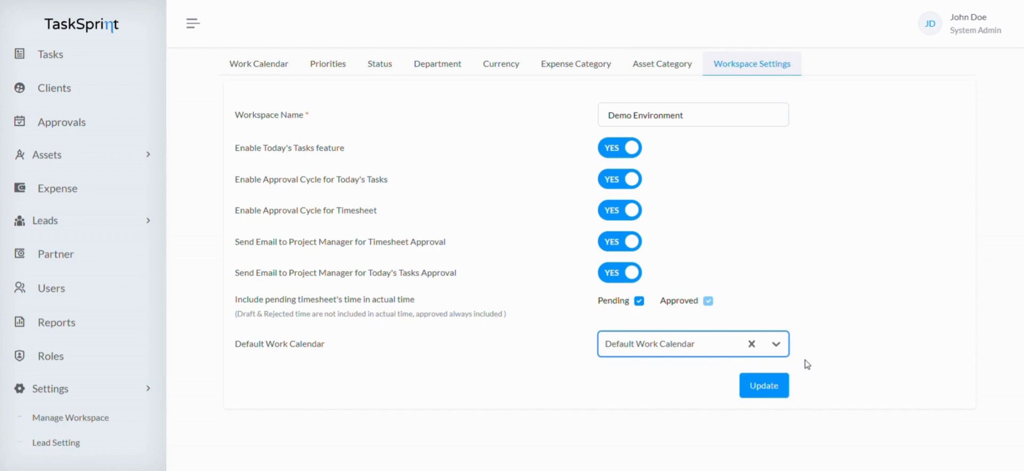
{"action": "left_click", "coordinate": [771, 386]}
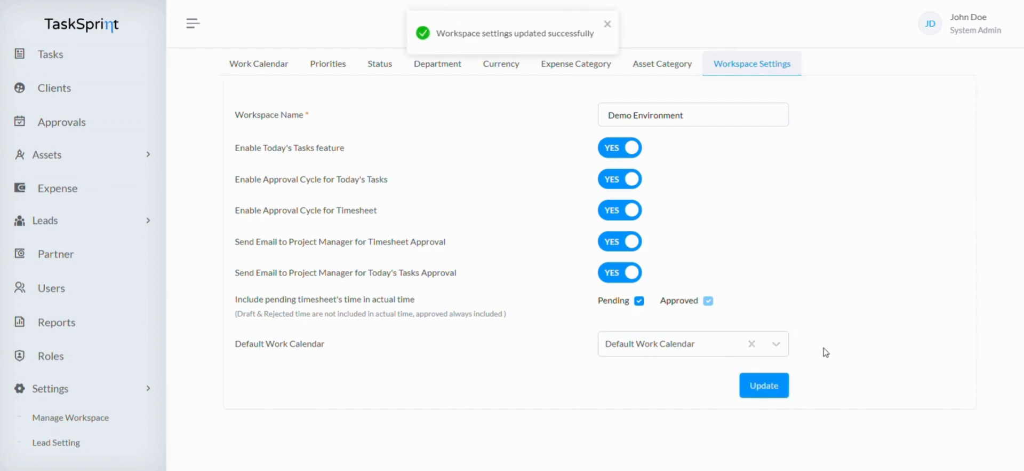